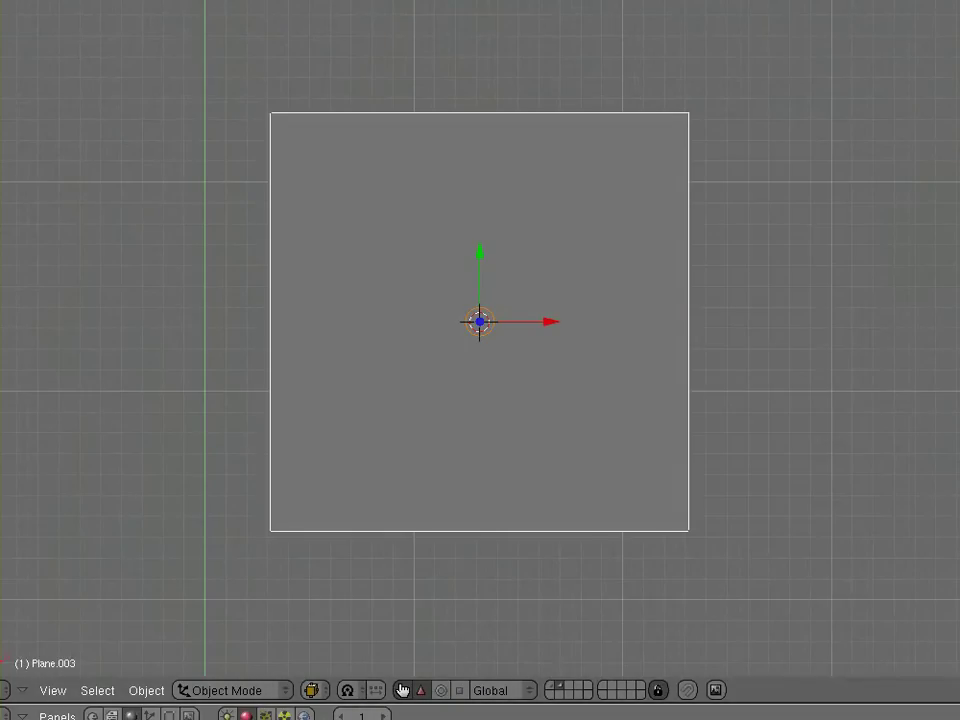
Step: Switch Plane.003 into Edit Mode to work on its mesh
key(Tab)
Step: Select all of the plane's faces, then return Plane.003 to Object Mode
key(a)
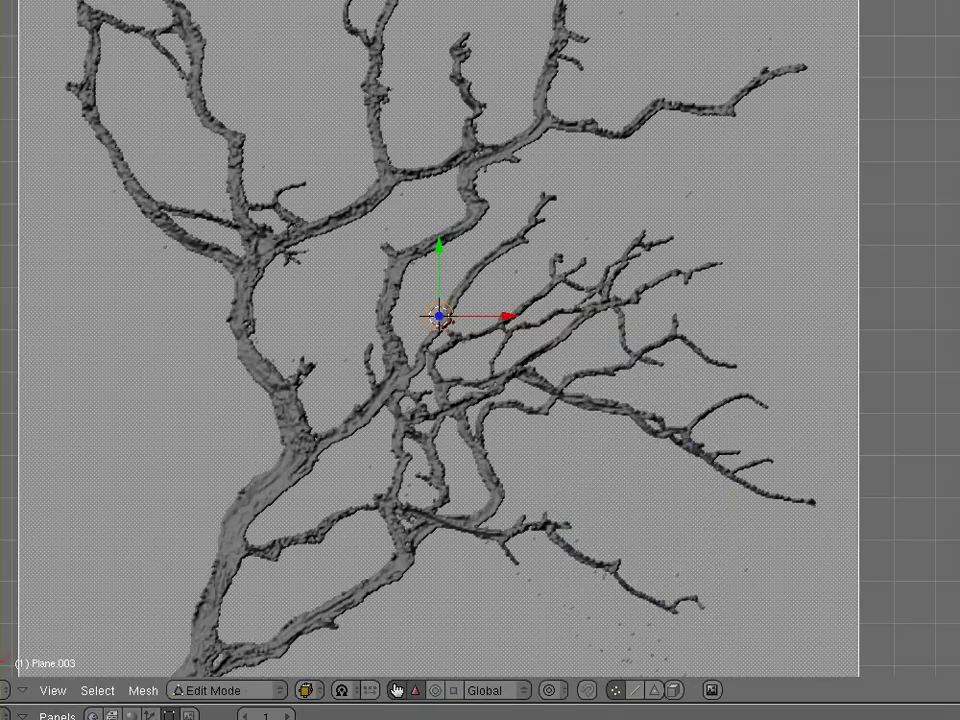
key(Tab)
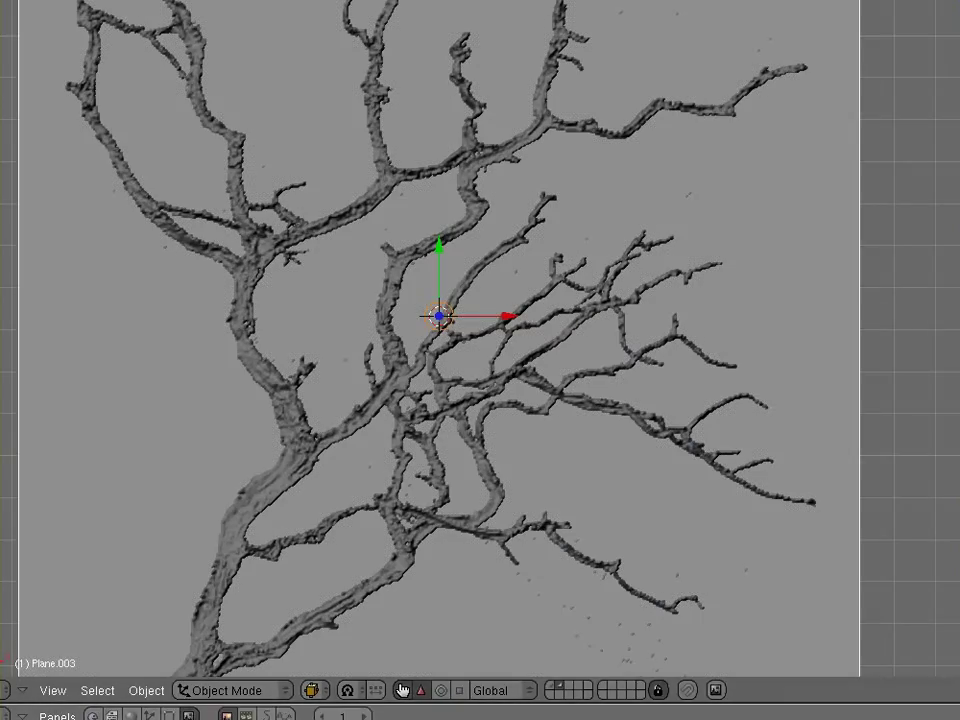